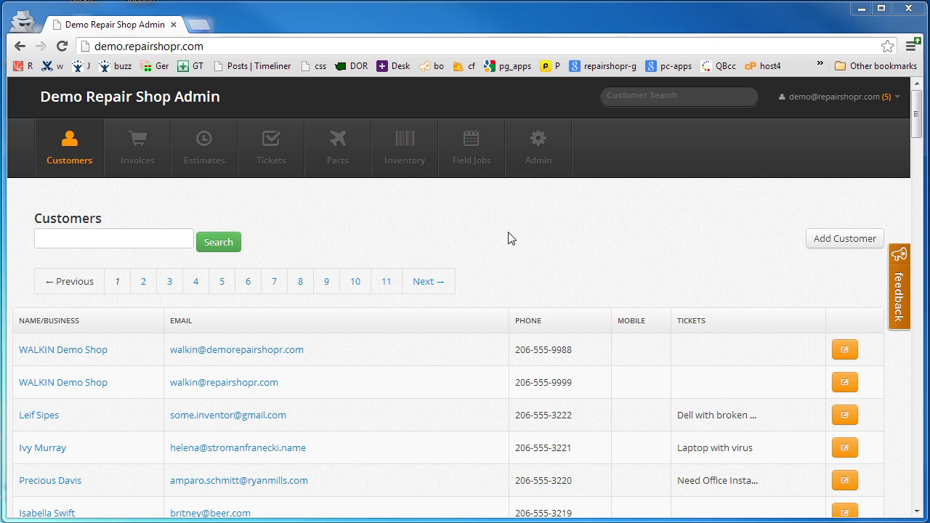
Open the Admin page showing $724.24 last month and 9 open tickets
left_click(536, 152)
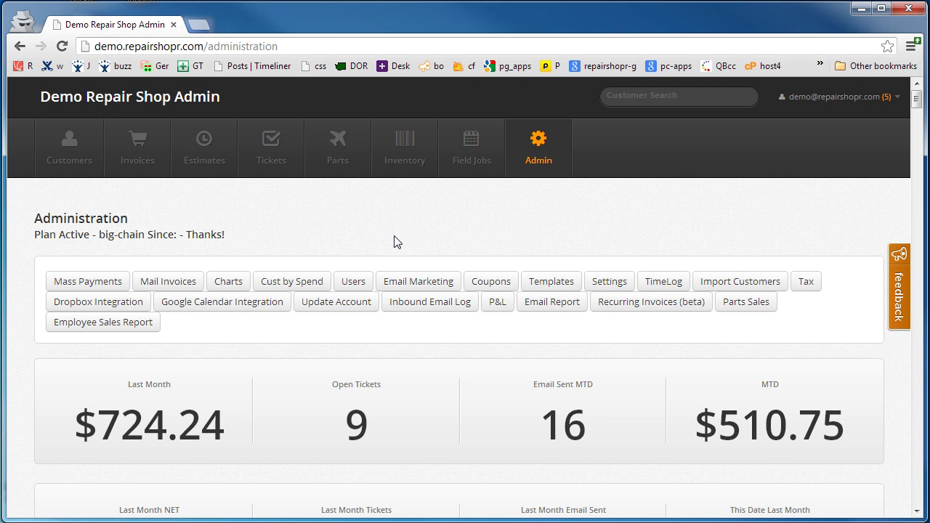
In account settings, tick Authorize Net Enabled
left_click(600, 283)
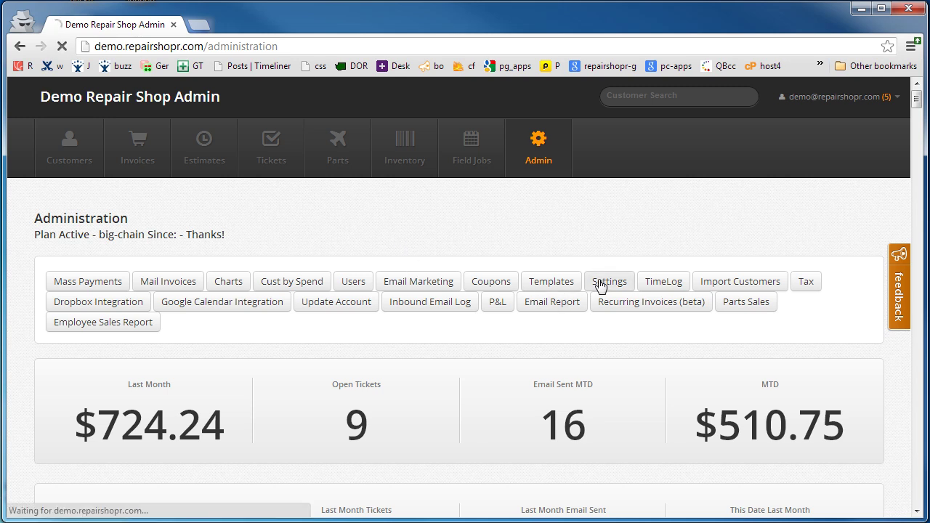
scroll(260, 428, "down", 4)
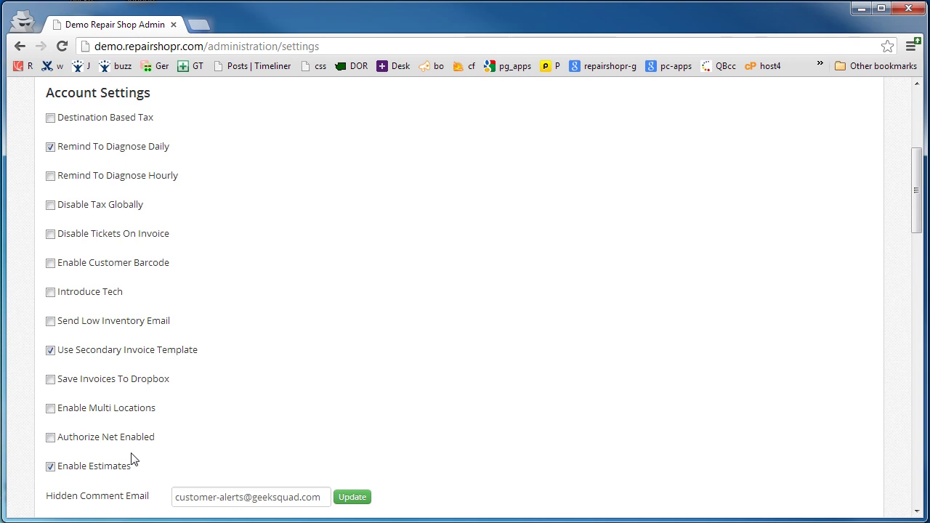
left_click(51, 439)
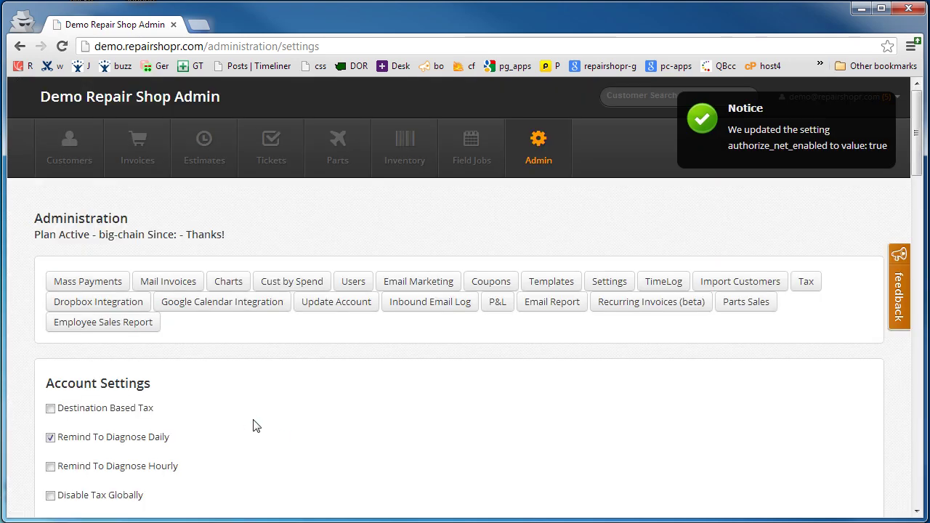
Save the Authorize.net login and password with demo credentials
scroll(270, 400, "down", 15)
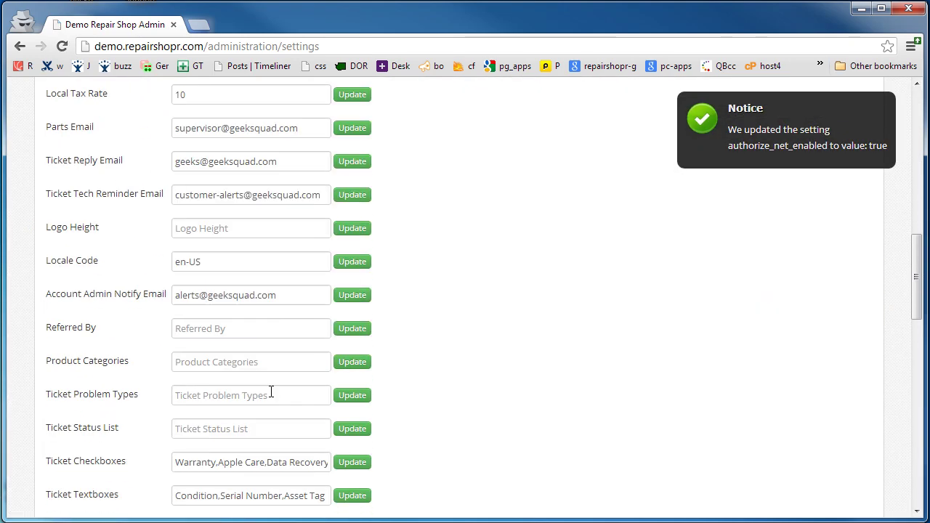
scroll(272, 391, "down", 2)
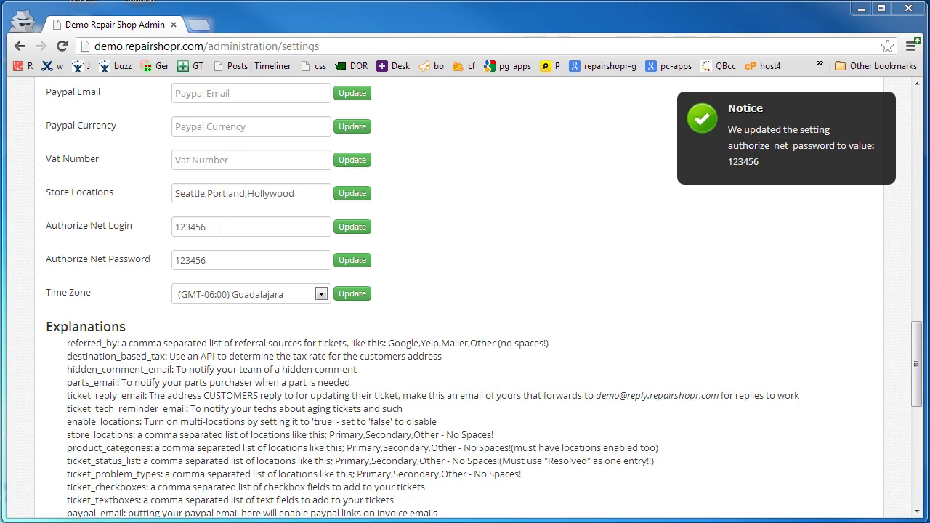
left_click(218, 227)
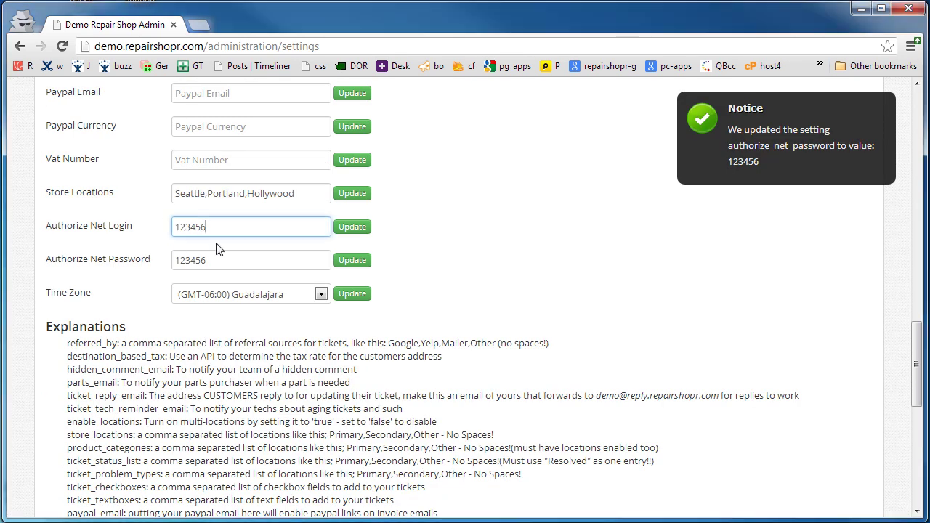
left_click(221, 261)
scroll(297, 318, "up", 3)
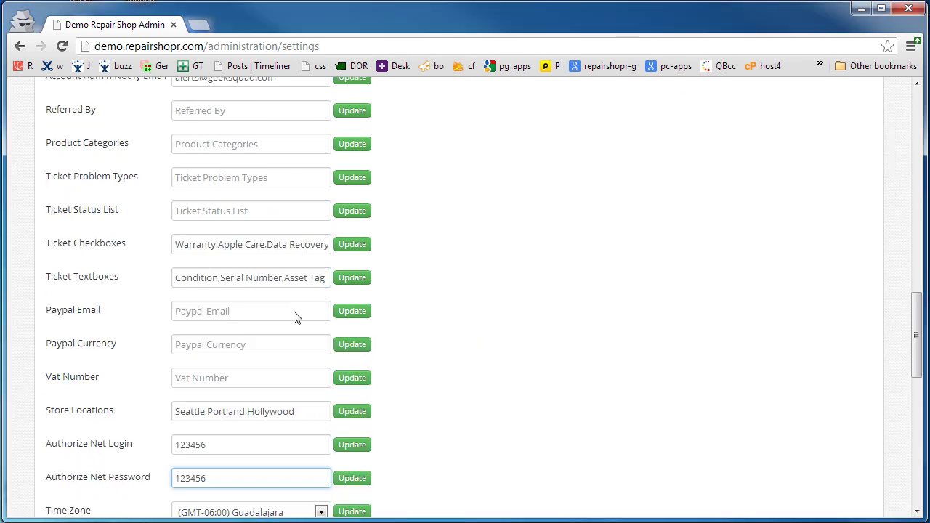
scroll(297, 318, "up", 15)
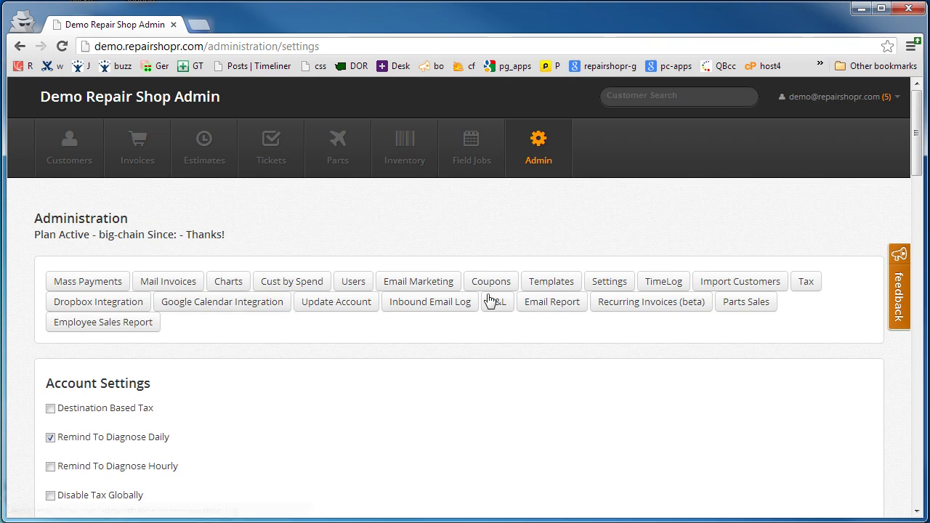
Open invoice 1311 from the Invoices list and start its payment form
left_click(143, 158)
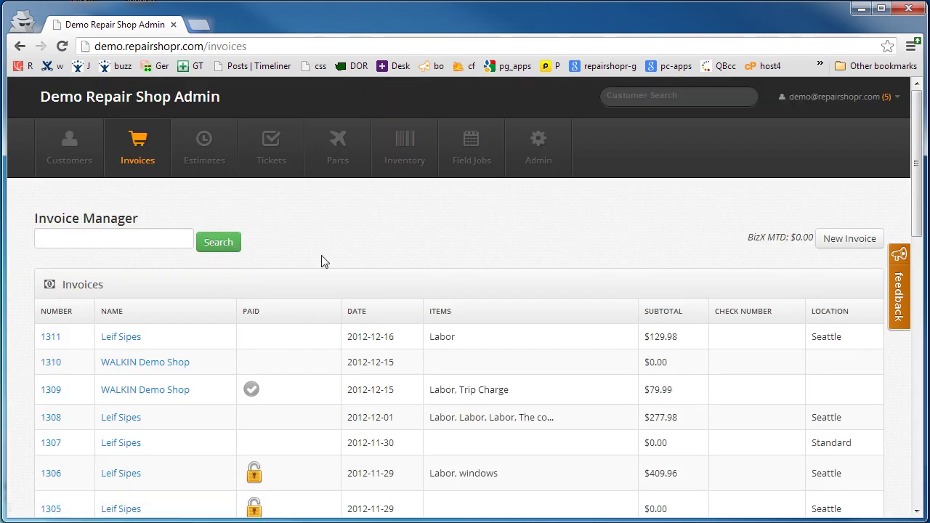
left_click(43, 339)
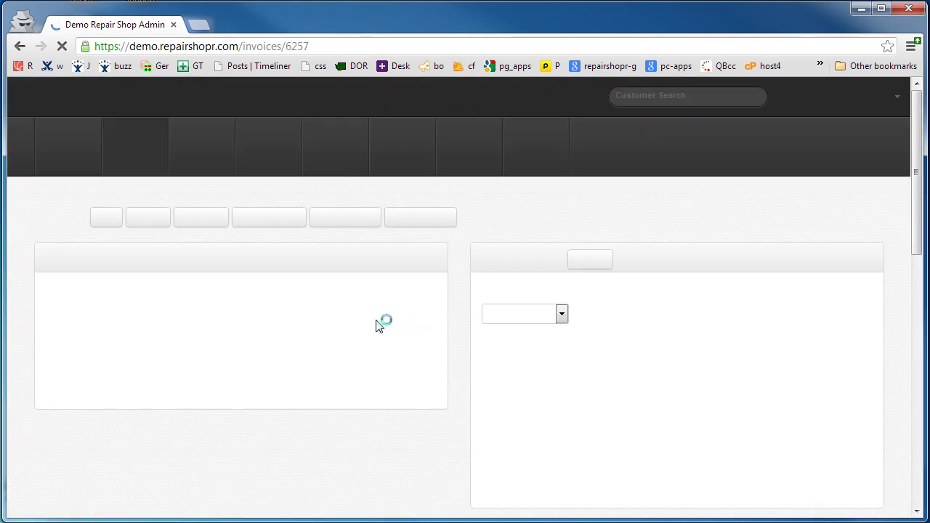
left_click(342, 221)
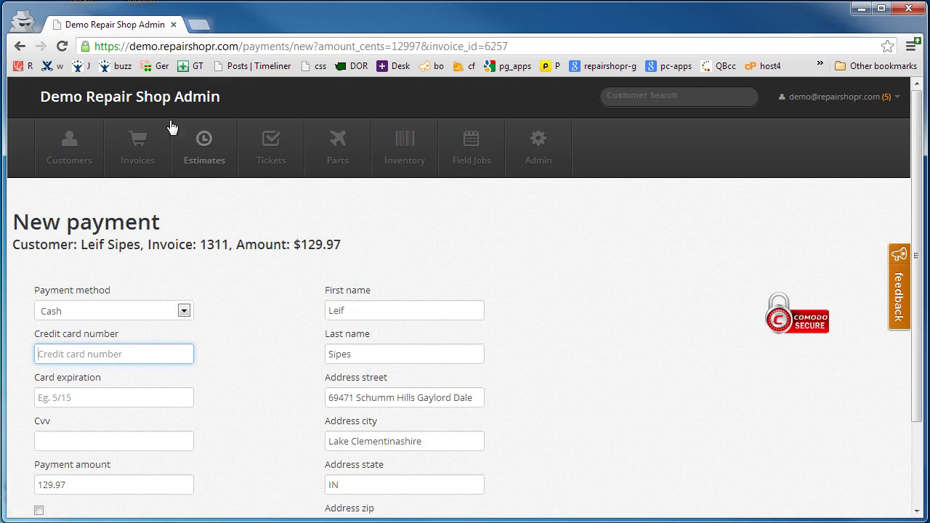
left_click_drag(118, 47, 84, 46)
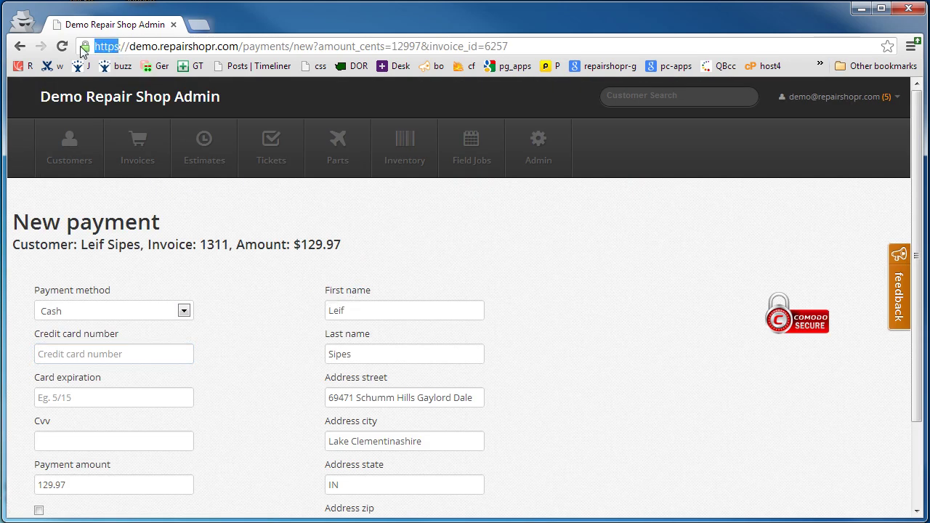
double_click(359, 309)
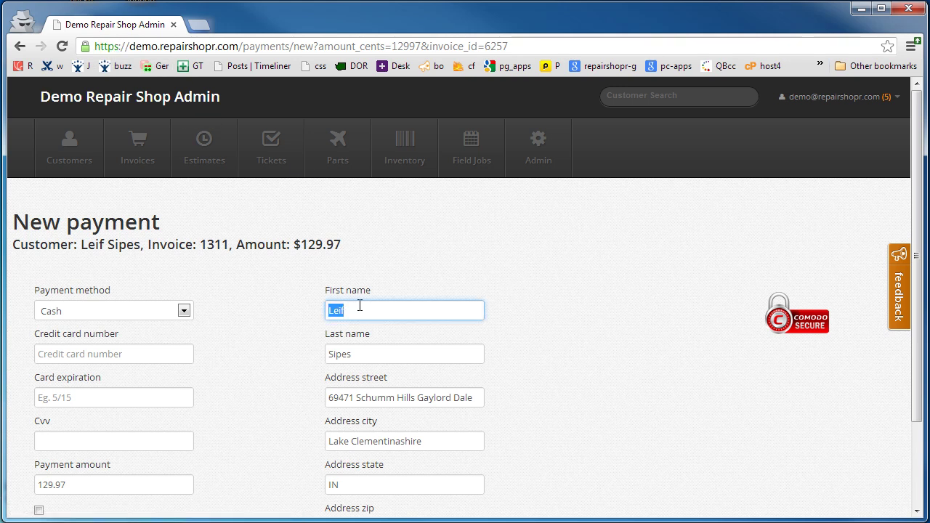
Set the $129.97 payment to Credit Card and keep the card on file
left_click(184, 318)
left_click(97, 411)
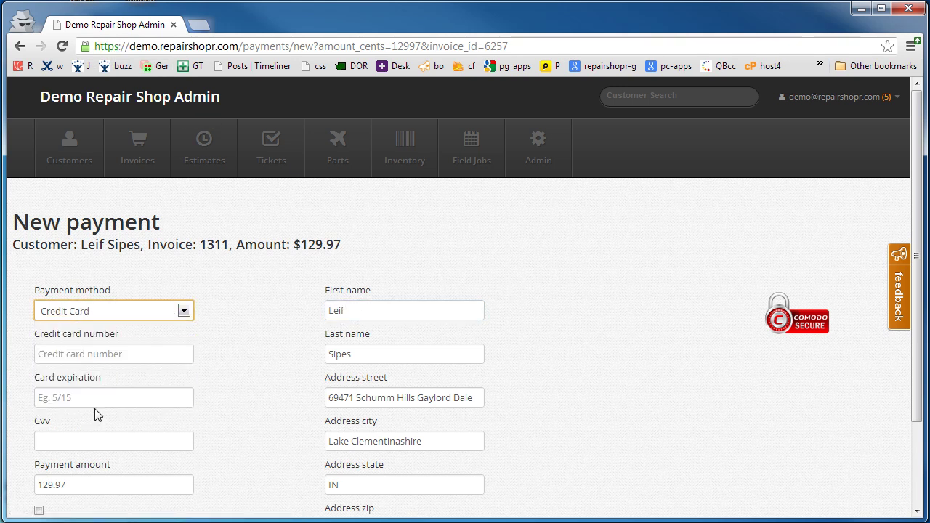
scroll(277, 354, "down", 3)
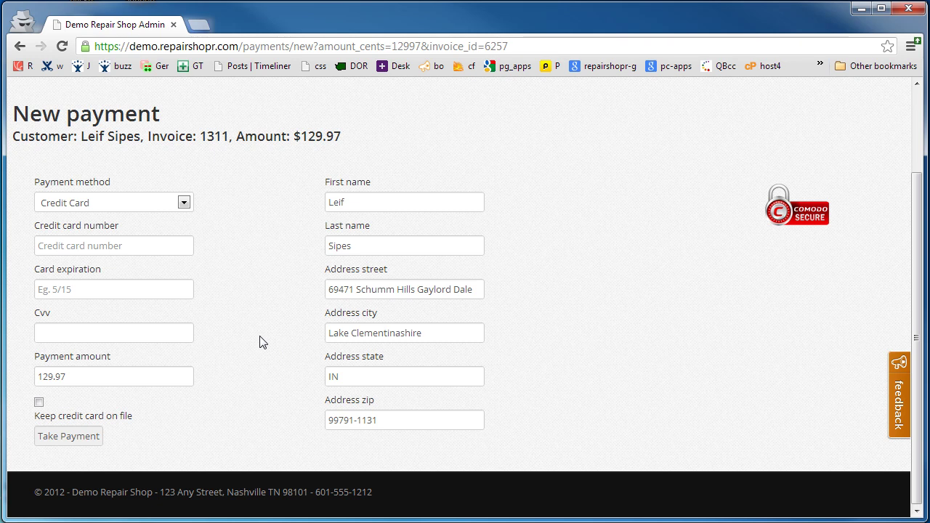
left_click(38, 405)
scroll(78, 416, "up", 3)
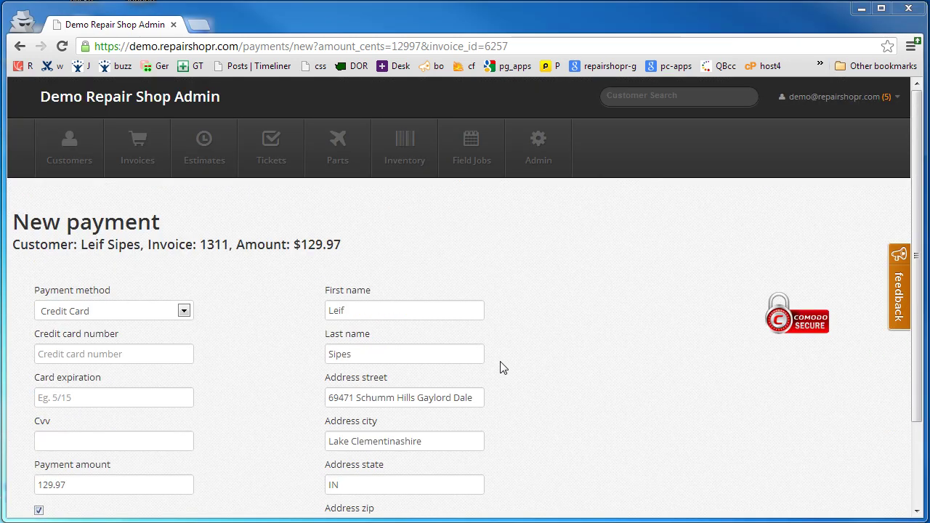
Start a new schedule under Admin > Recurring Invoices (beta)
left_click(137, 151)
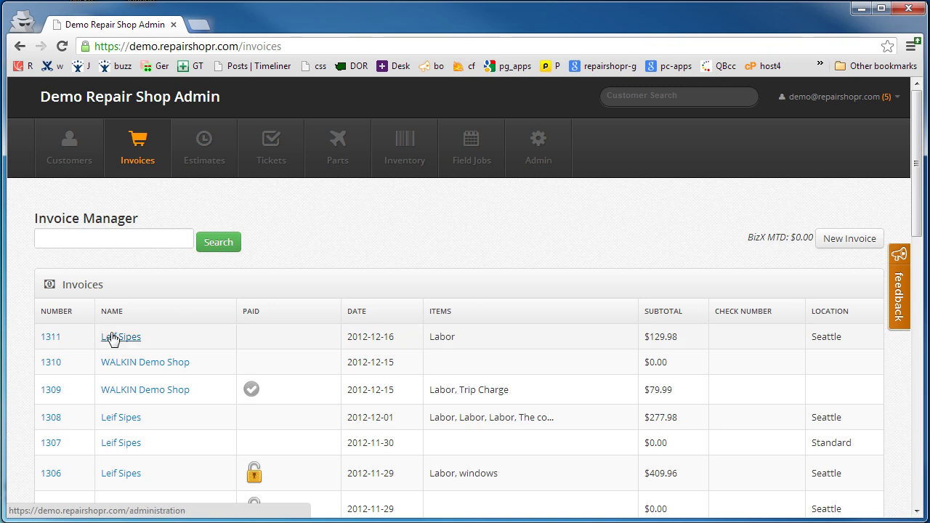
left_click(51, 338)
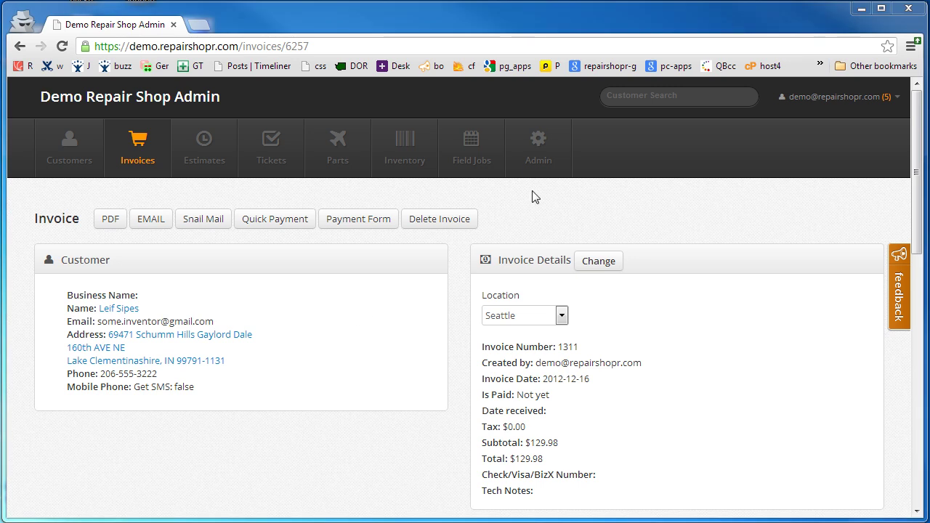
left_click(533, 166)
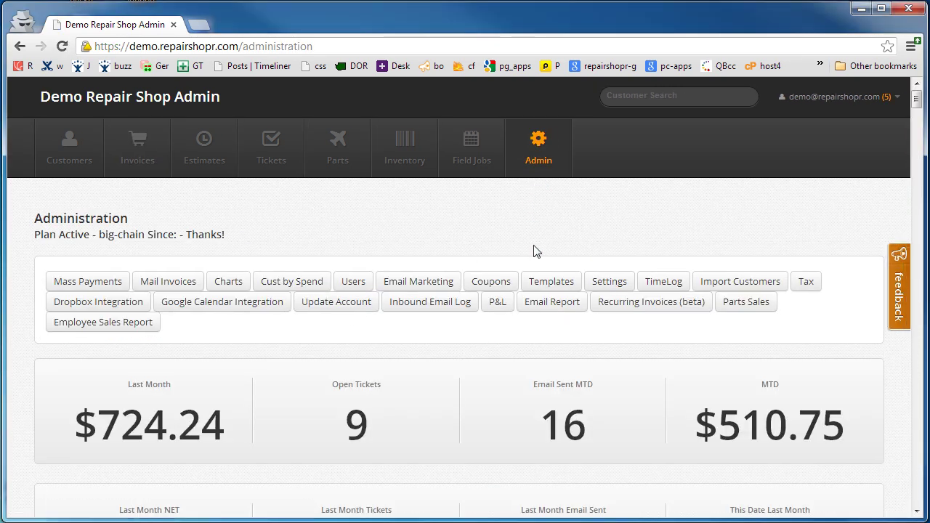
left_click(636, 306)
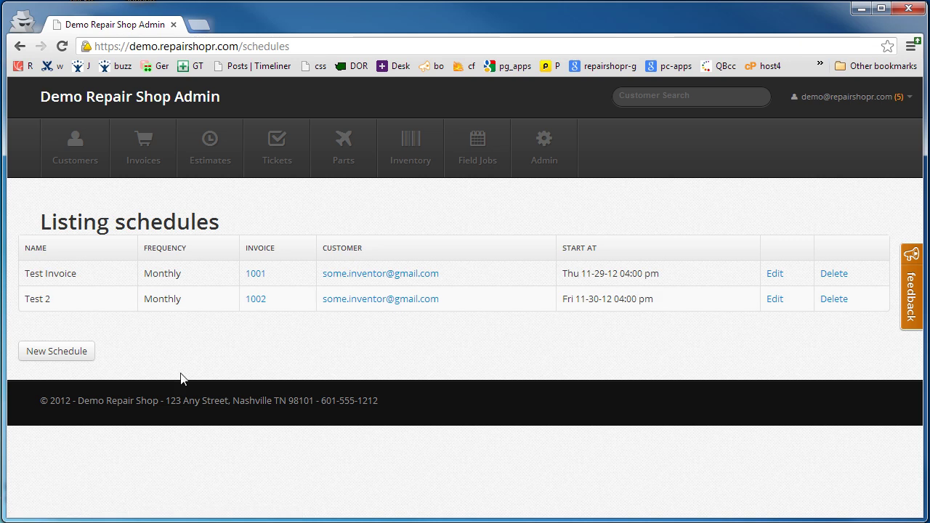
left_click(78, 358)
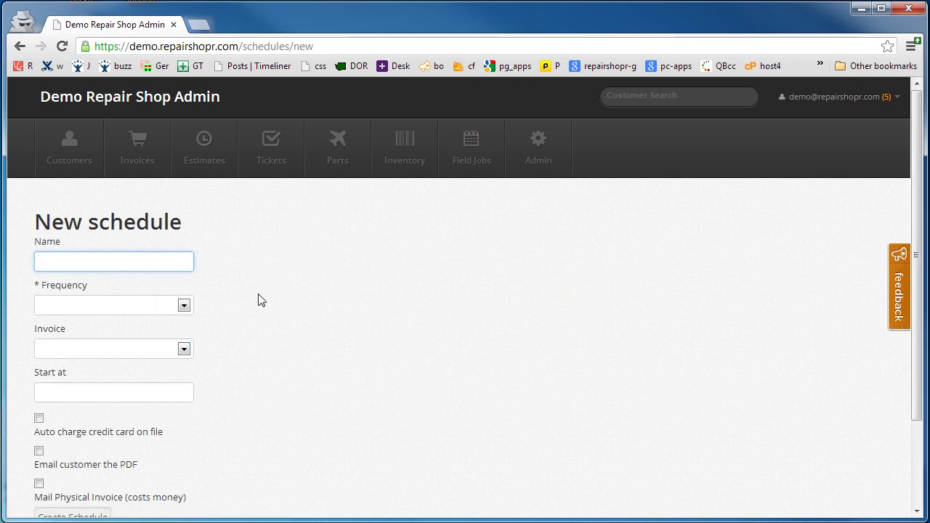
Name the schedule 'test', repeat it Monthly, and choose invoice 1311
left_click(89, 260)
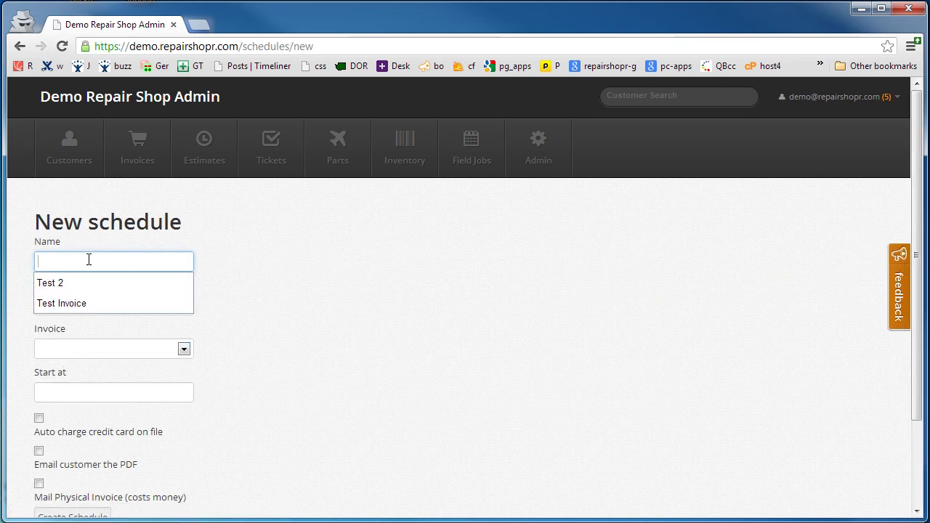
type("test")
key("Tab")
left_click(116, 307)
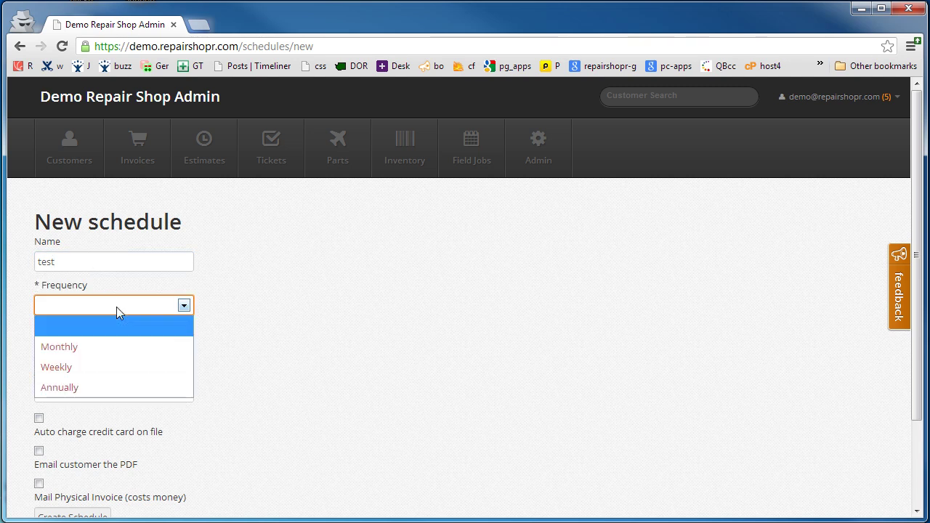
left_click(93, 347)
left_click(104, 348)
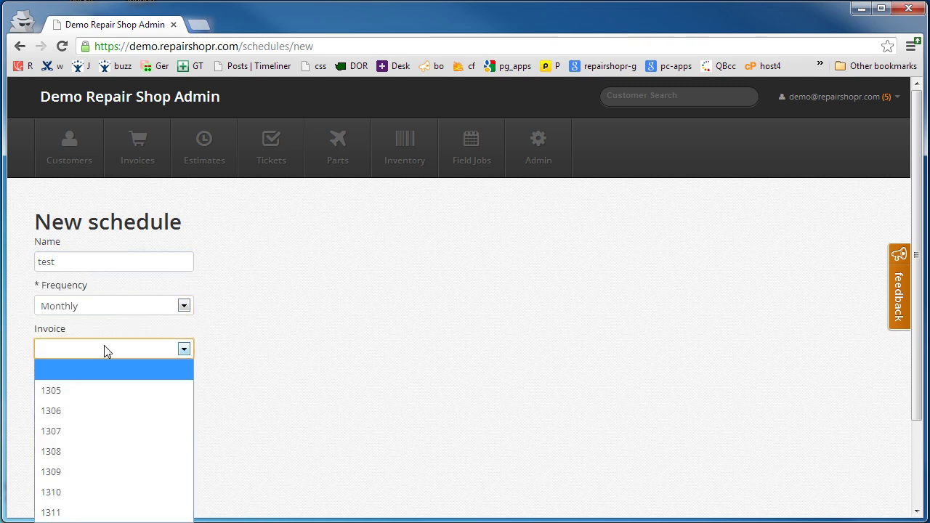
left_click(66, 512)
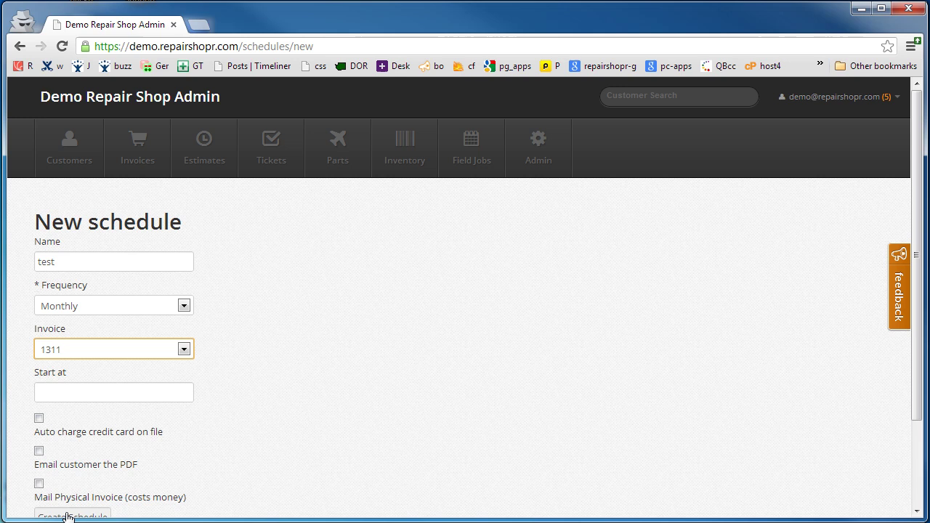
Start it 12/31/2012 16:00 with Auto charge ticked, and create the schedule
left_click(74, 393)
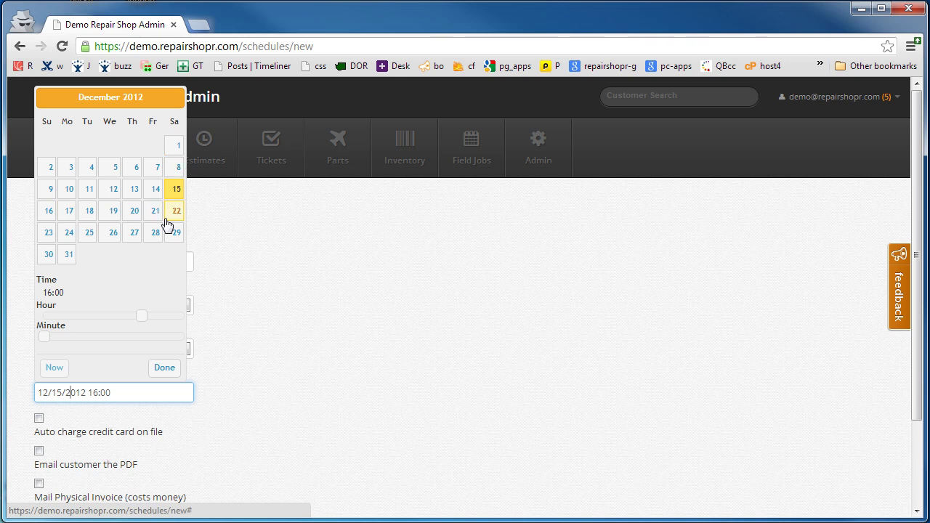
left_click(67, 262)
left_click(161, 369)
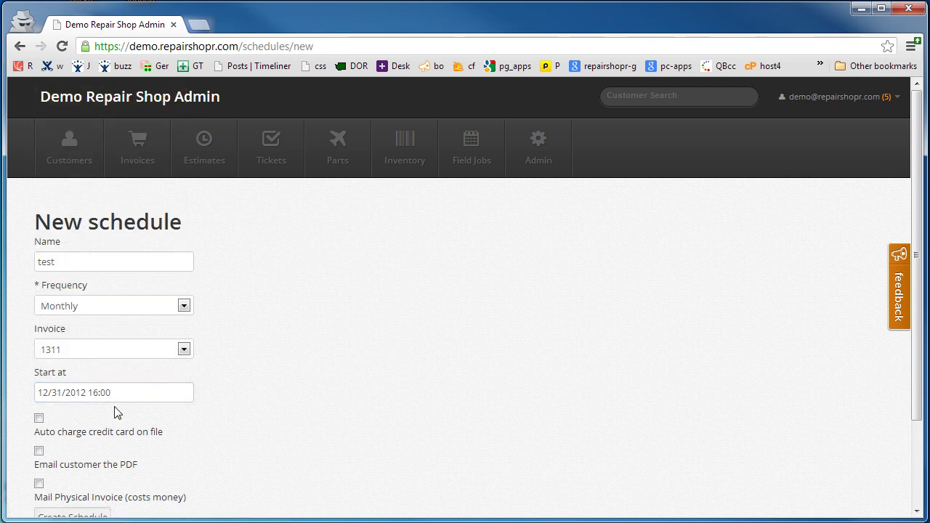
left_click(40, 420)
scroll(54, 417, "down", 1)
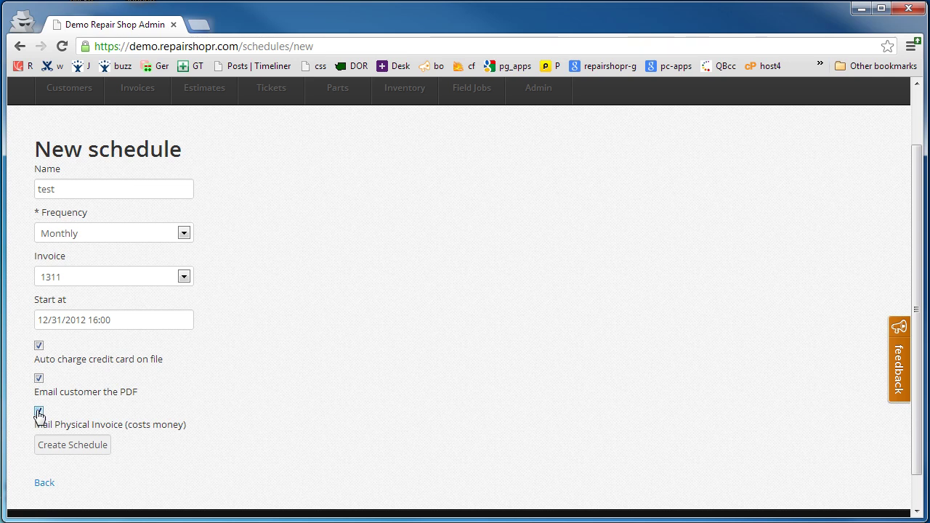
left_click(60, 451)
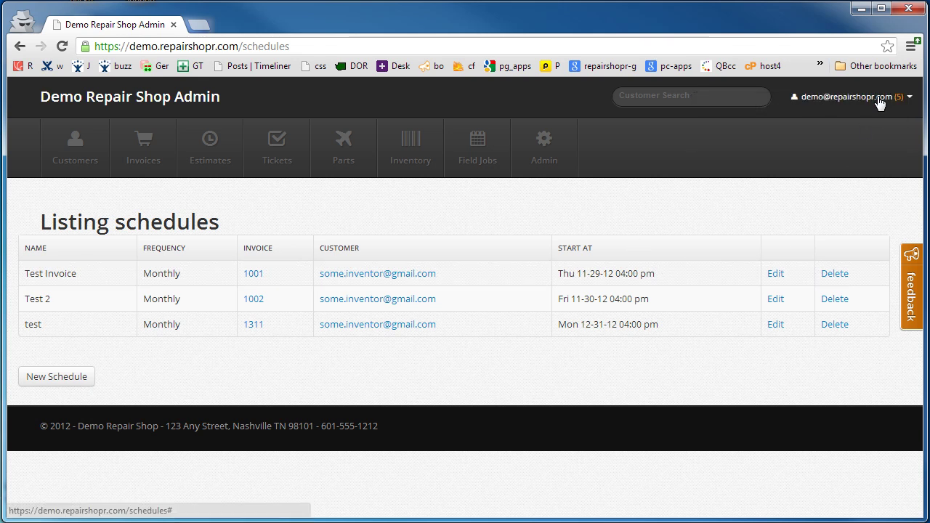
From the Customers list, open invoice 1311's customer, showing 13 invoices and $994.38 total
left_click(875, 104)
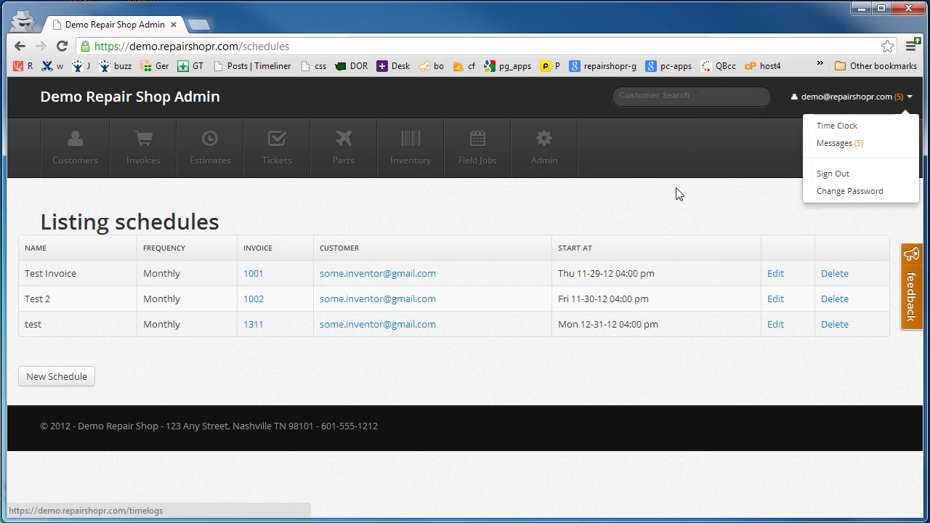
left_click(843, 146)
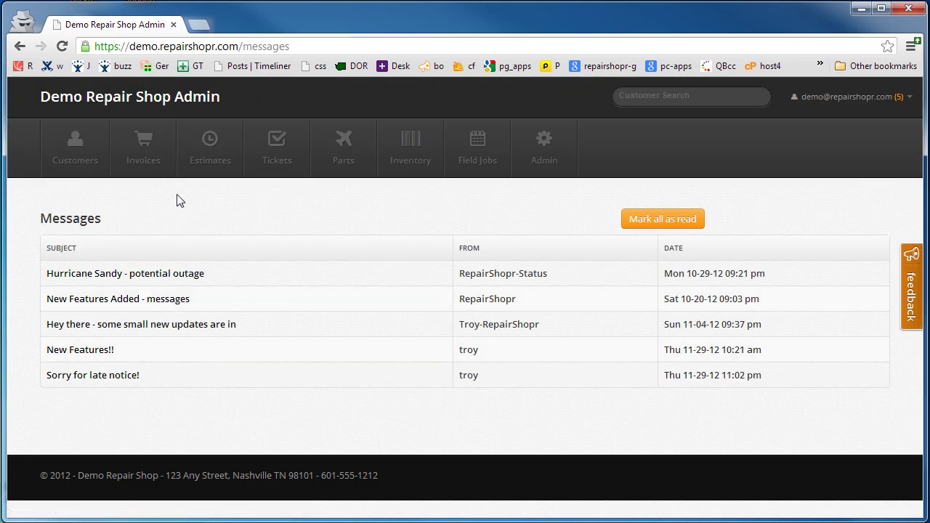
left_click(85, 160)
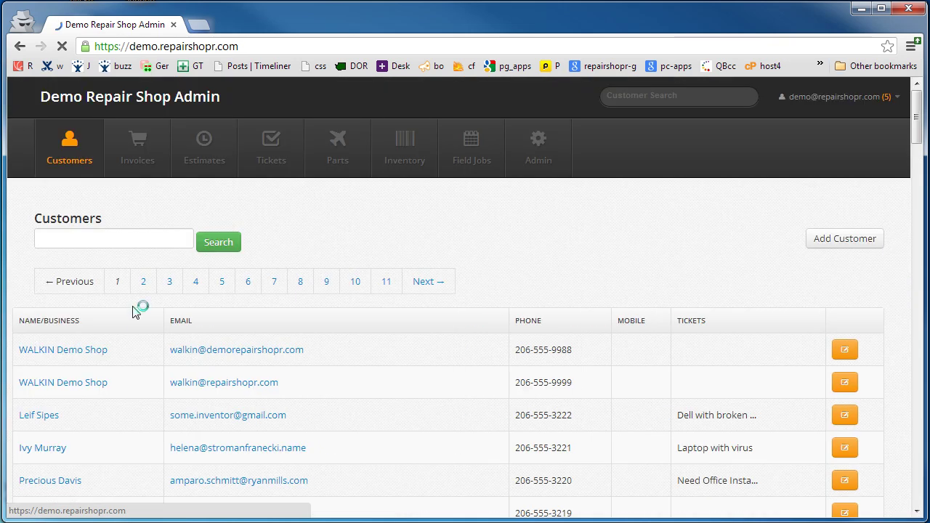
left_click(41, 418)
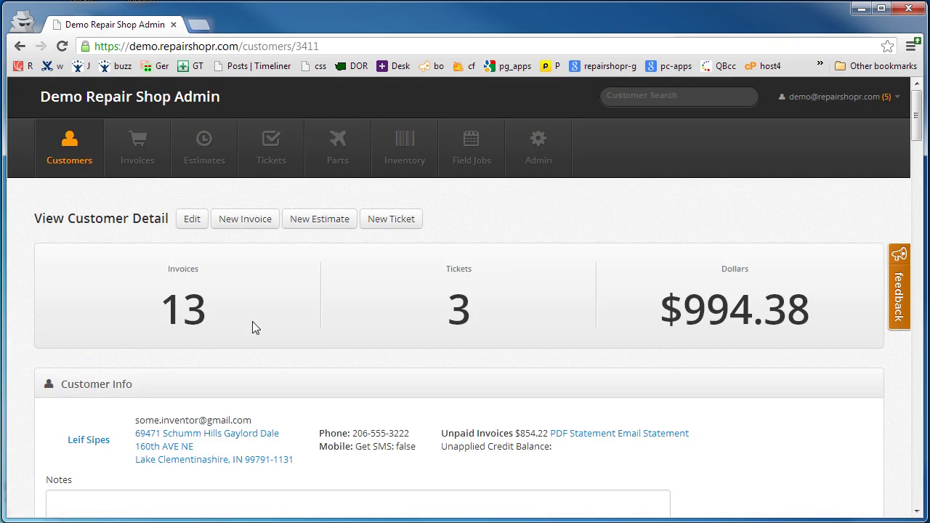
left_click(89, 439)
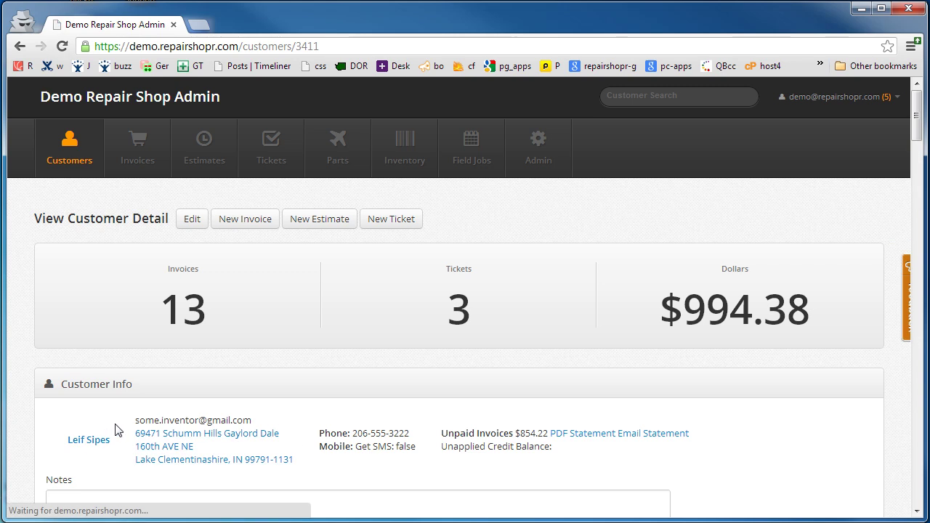
scroll(328, 353, "down", 5)
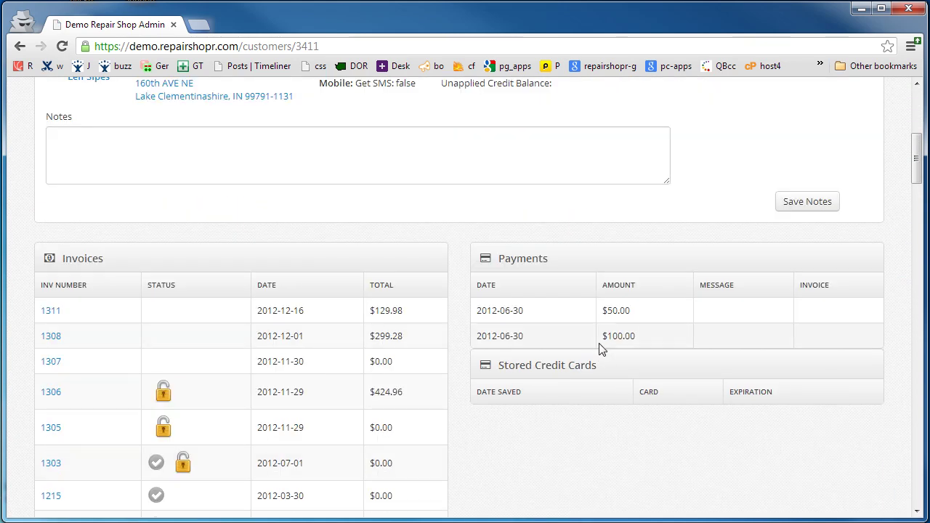
scroll(560, 326, "down", 1)
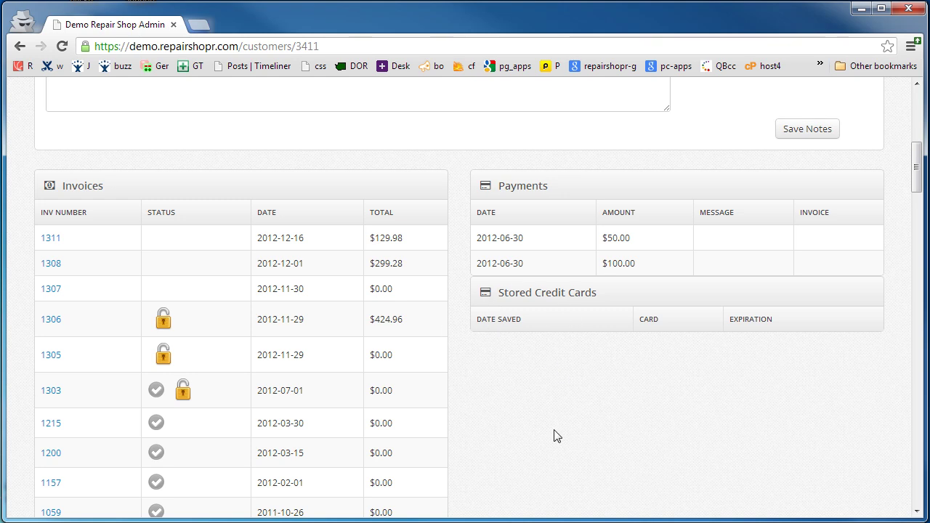
scroll(552, 434, "up", 6)
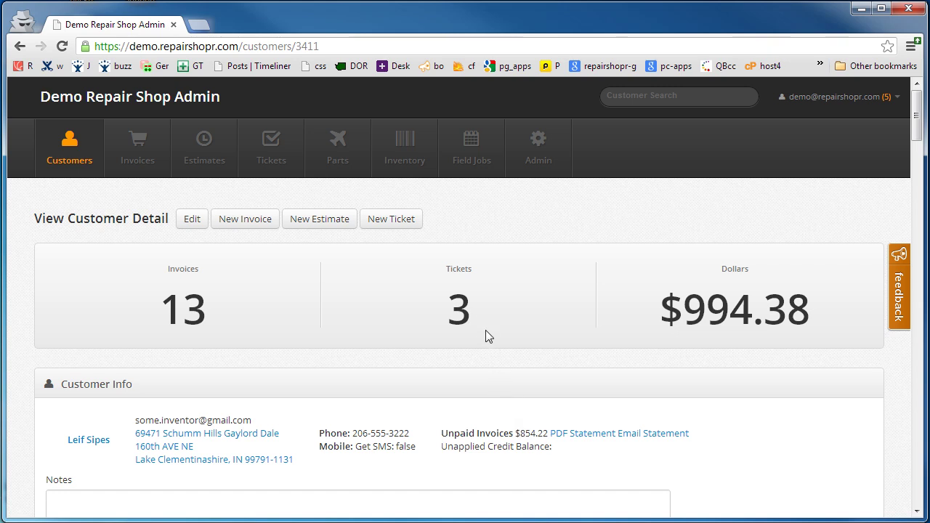